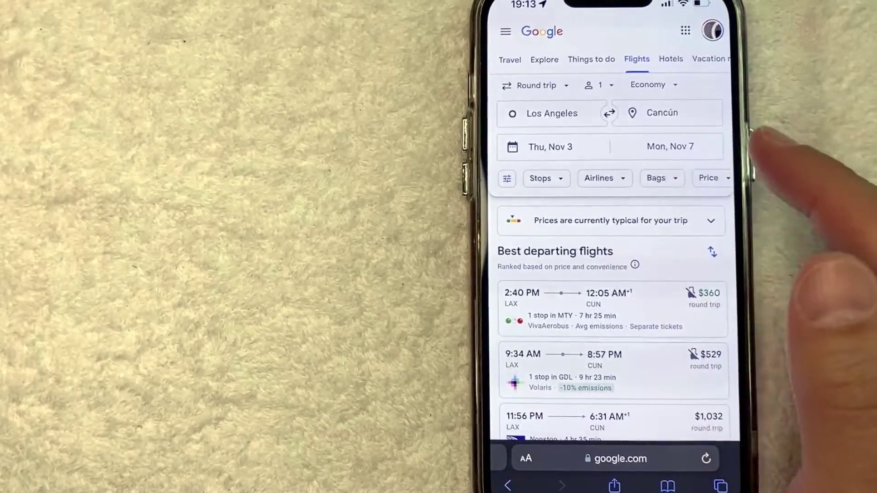
scroll(610, 275, down, 1)
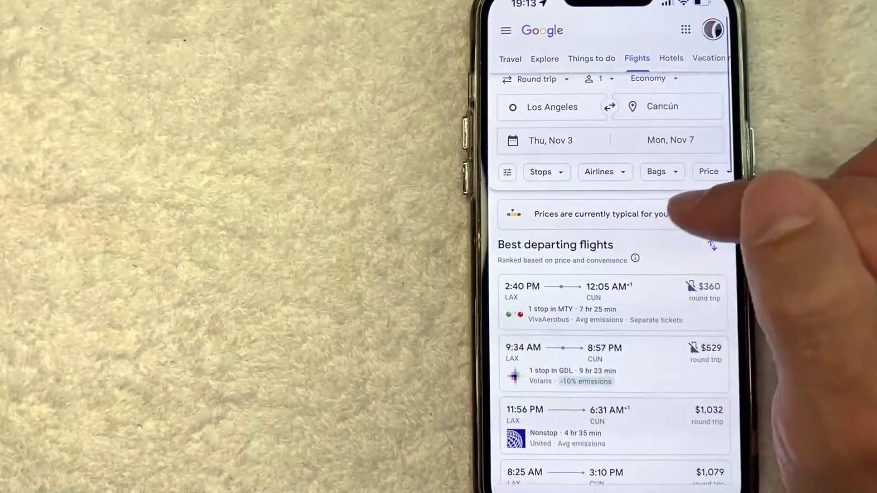
scroll(610, 274, up, 1)
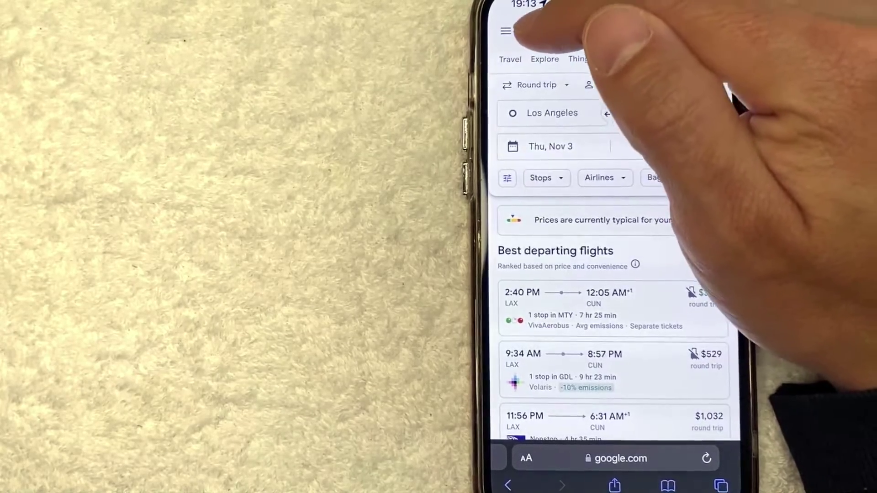
- Open the Google Flights main menu with language, currency and location settings
click(506, 31)
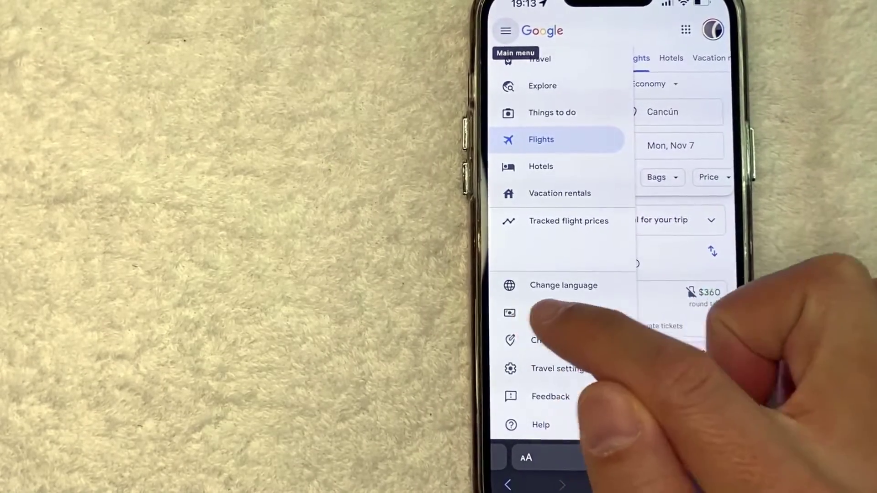
- Select British Pound (£ GBP) from the currency list
click(562, 313)
scroll(616, 226, down, 3)
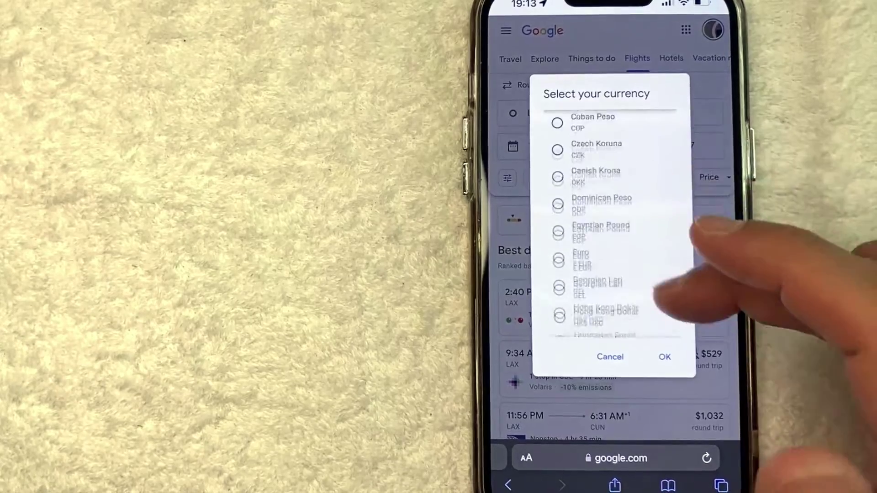
scroll(610, 226, down, 10)
scroll(610, 226, down, 10)
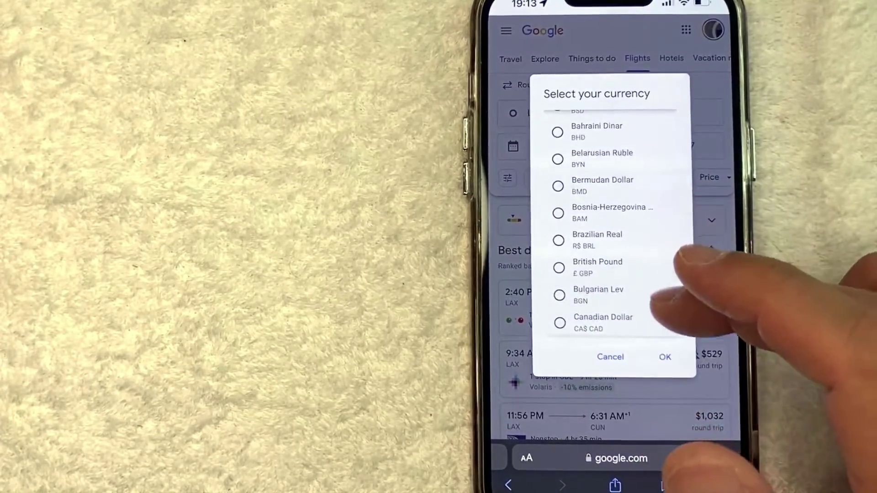
scroll(610, 226, down, 2)
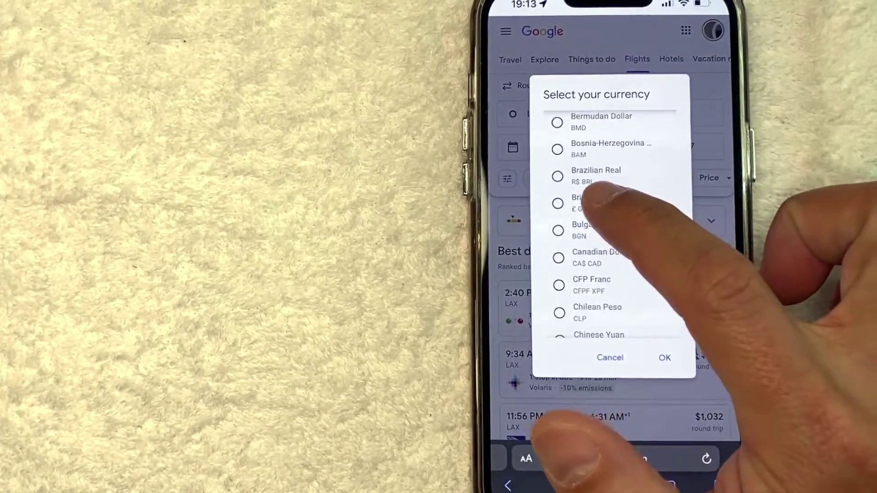
click(596, 202)
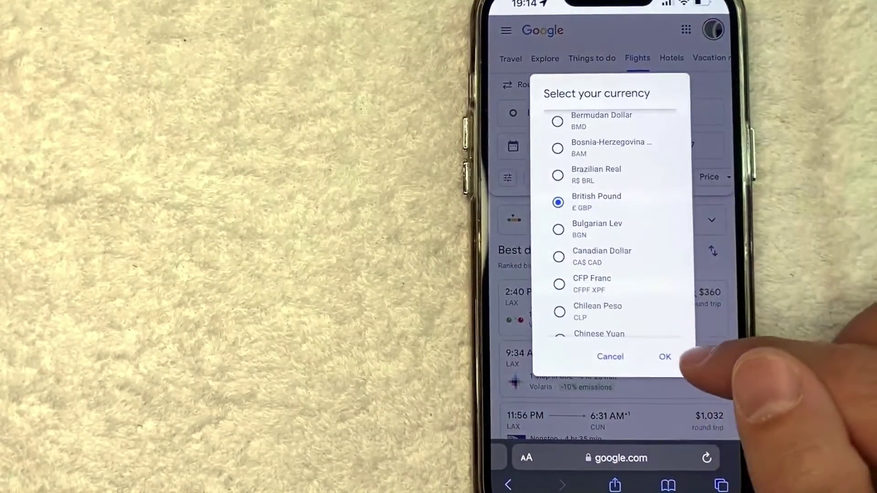
- Confirm British Pound so Los Angeles–Cancún fares show in pounds, from £318
click(668, 356)
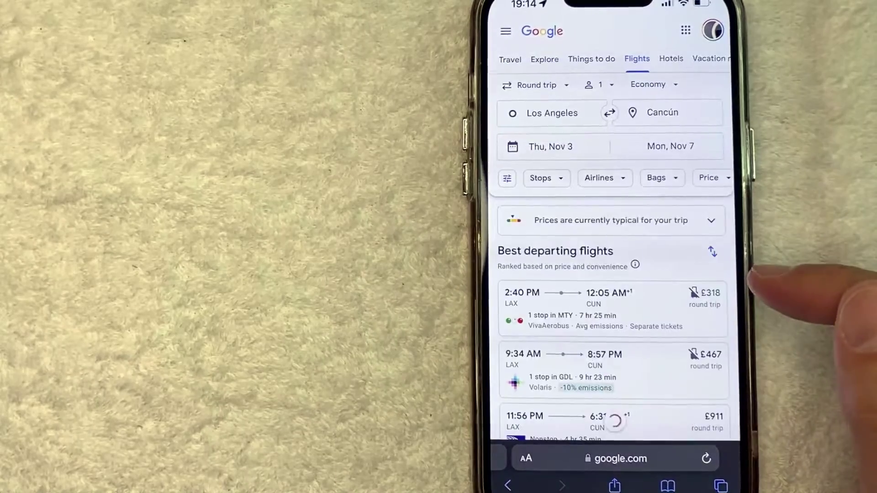